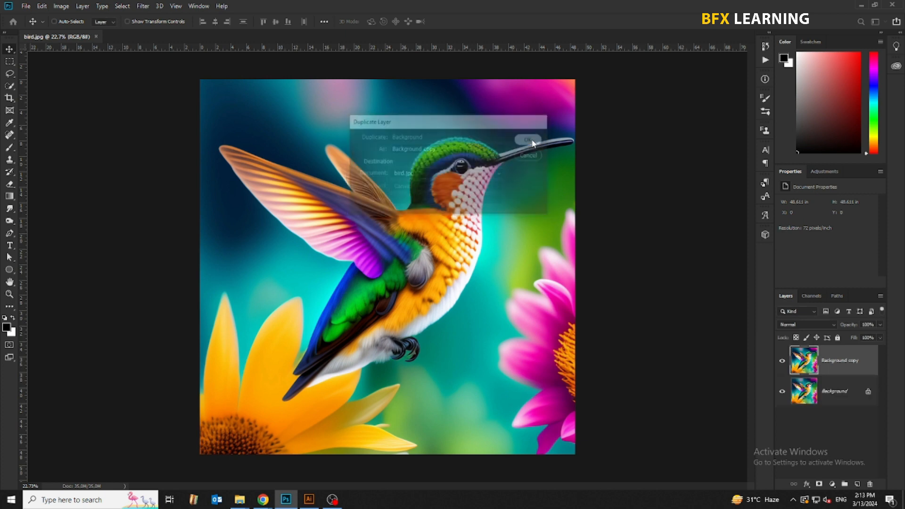
Step: Hide the Background copy layer and add a reversed radial gradient fill layer directly above the Background layer
left_click(782, 361)
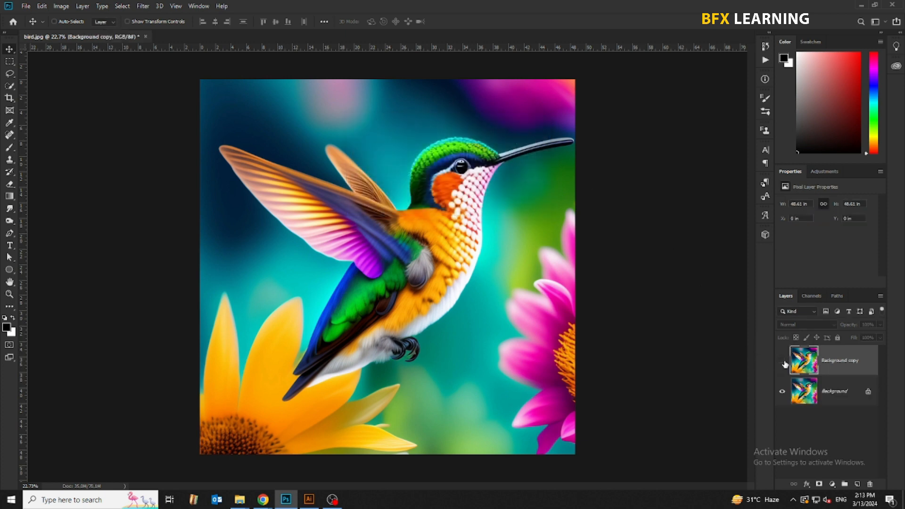
left_click(844, 399)
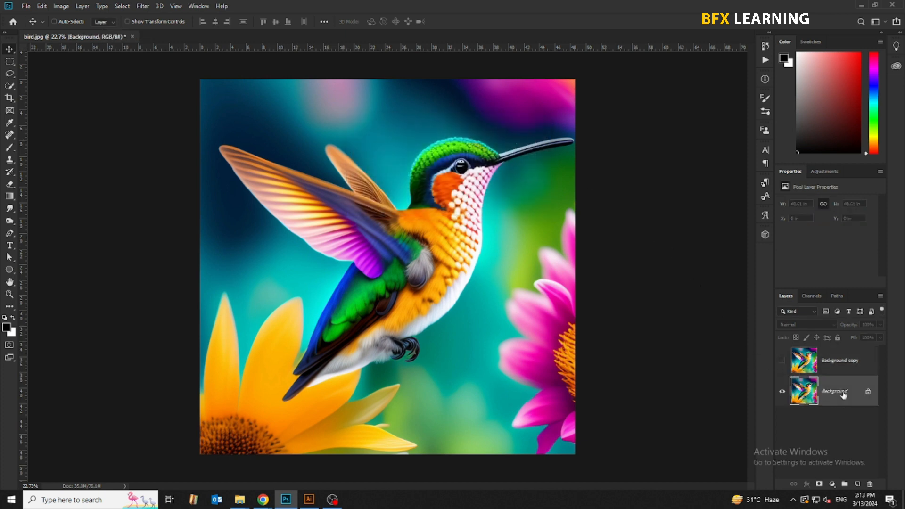
left_click(832, 484)
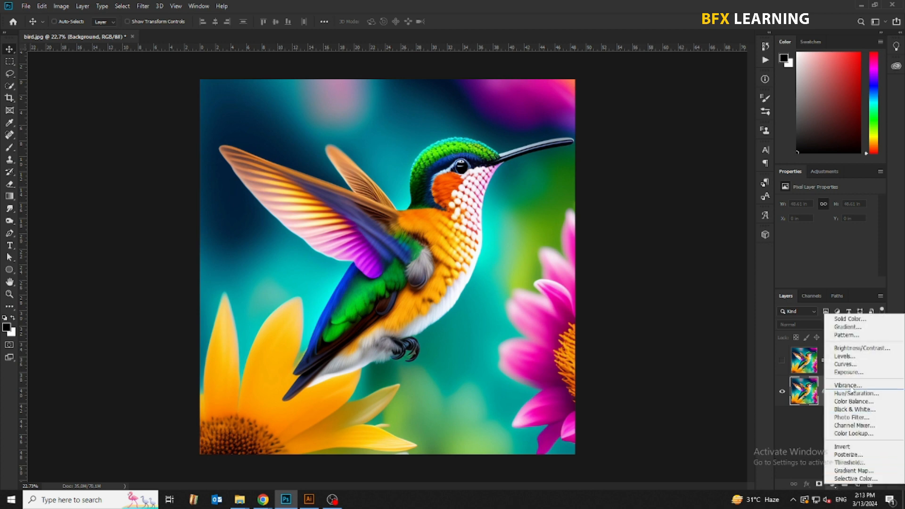
left_click(847, 327)
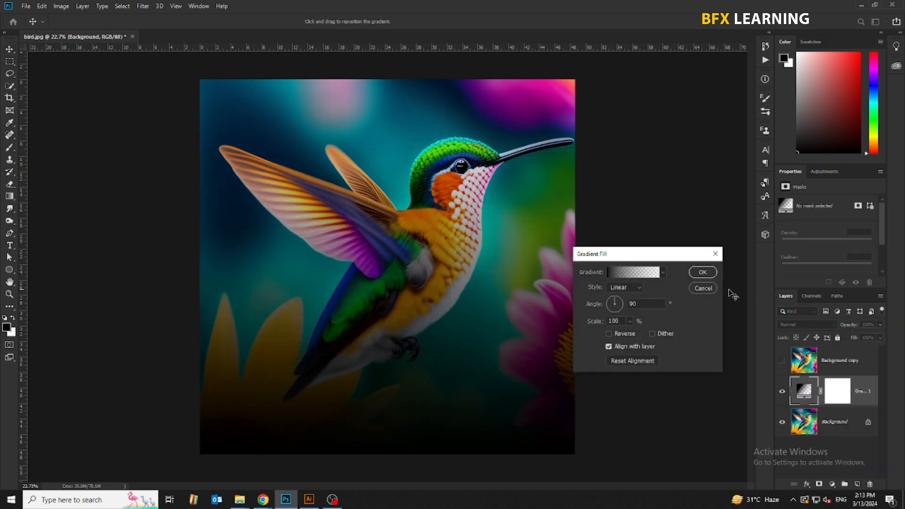
left_click(625, 287)
left_click(625, 302)
left_click(627, 334)
Step: Change the gradient fill to the Foreground to Background preset with its black stop recoloured to light grey cbcbcb, and apply it
left_click(628, 274)
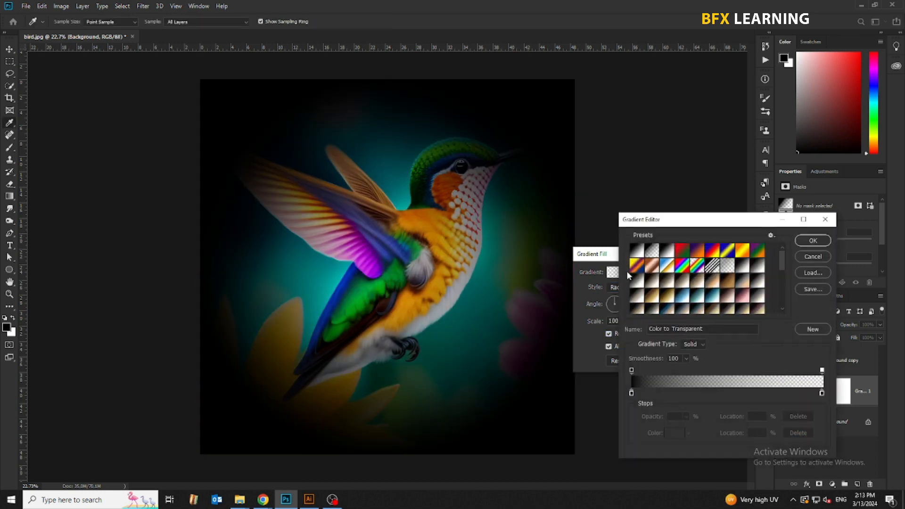
left_click(637, 250)
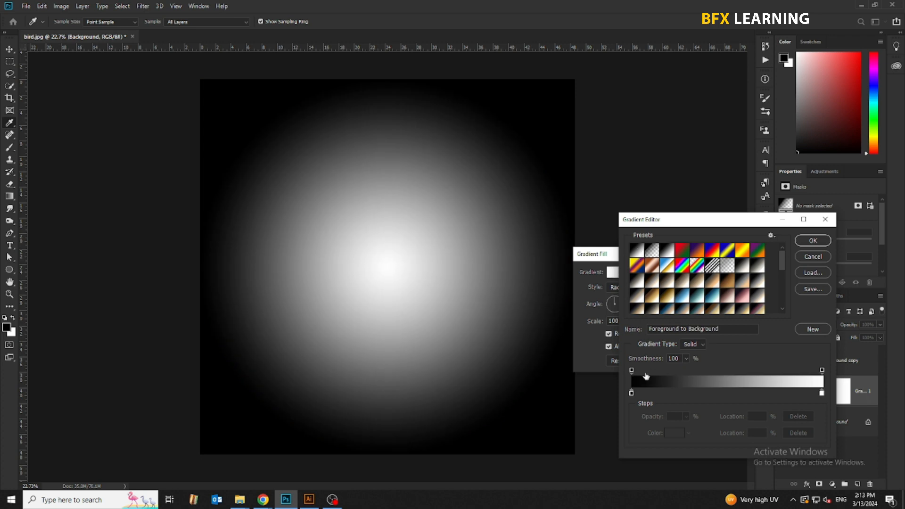
left_click(631, 393)
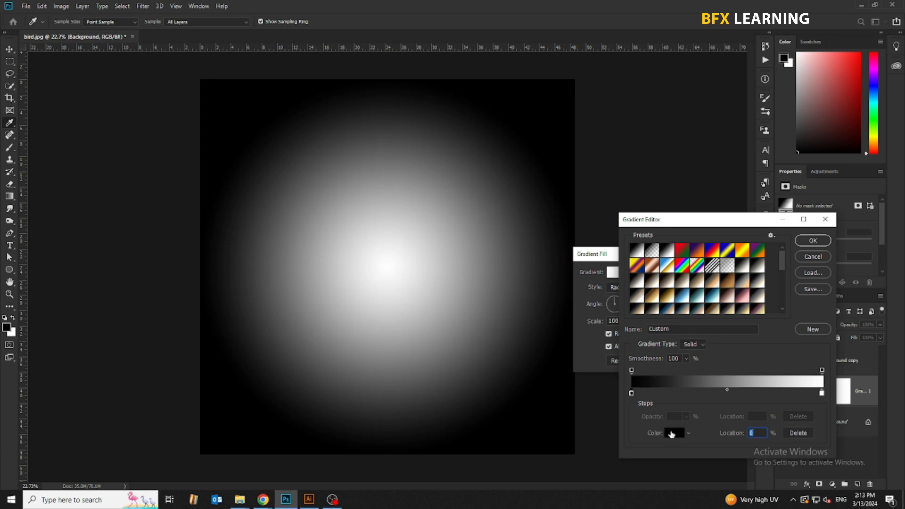
left_click(673, 431)
left_click_drag(634, 310, 624, 274)
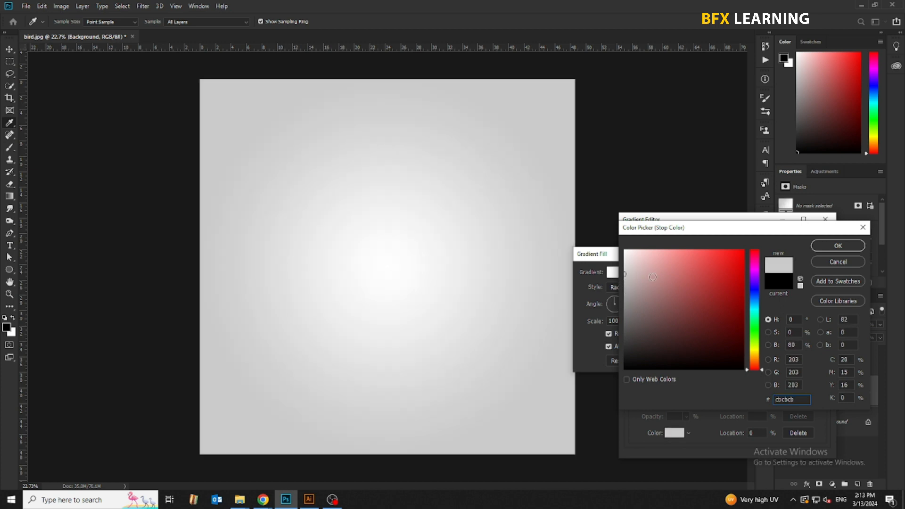
left_click(843, 246)
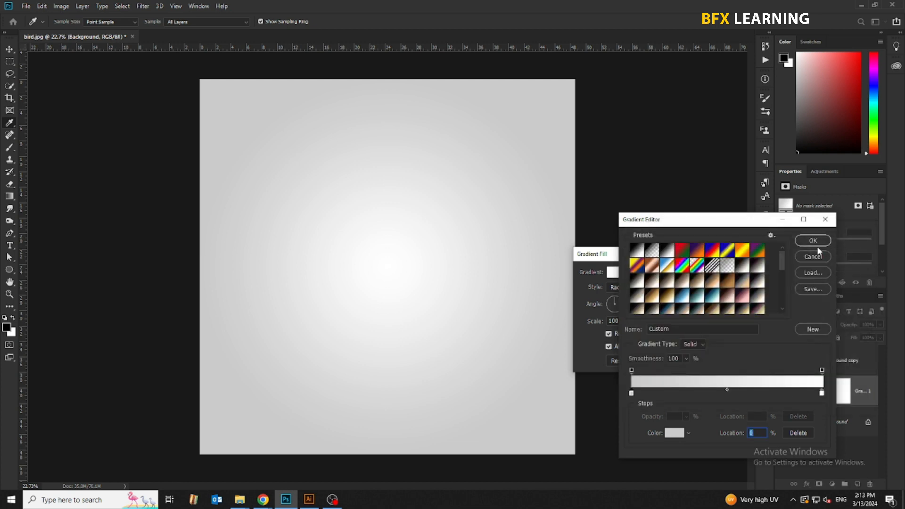
left_click(811, 240)
left_click(701, 272)
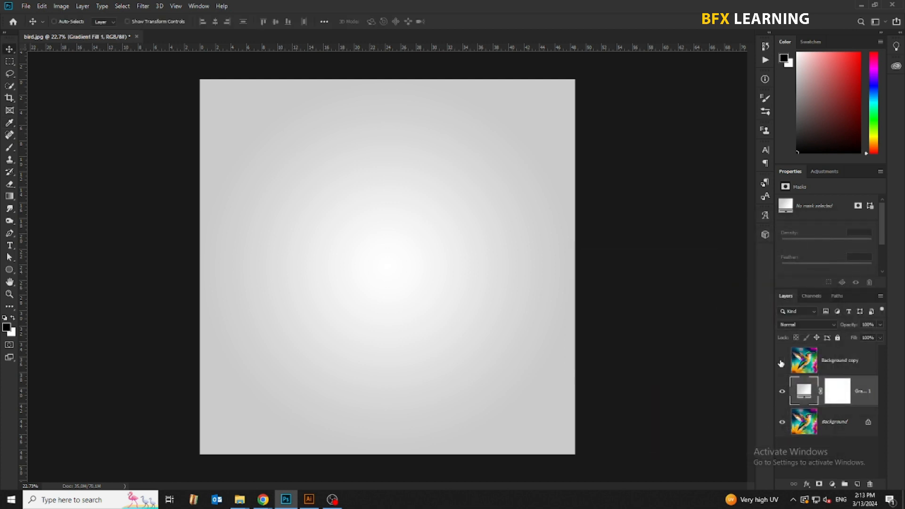
Step: Add the text "FLY" on the canvas in the Bebas font
left_click(10, 245)
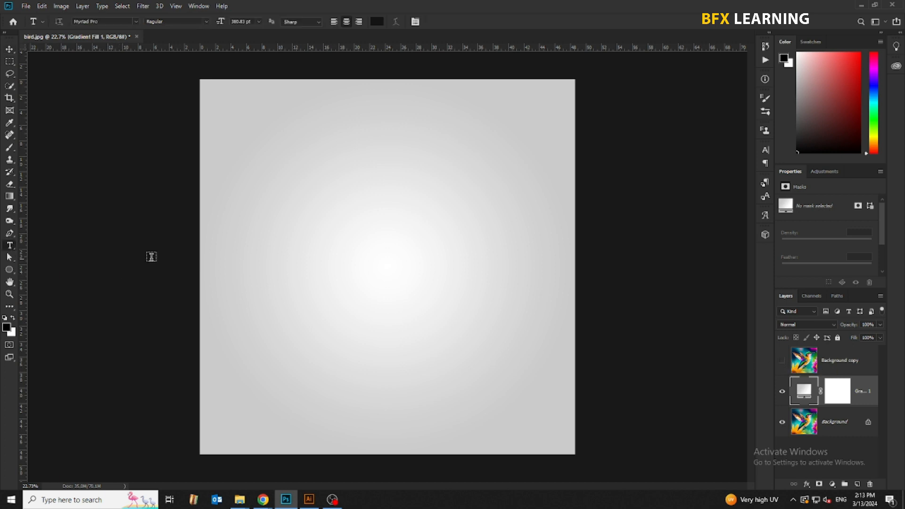
left_click(292, 247)
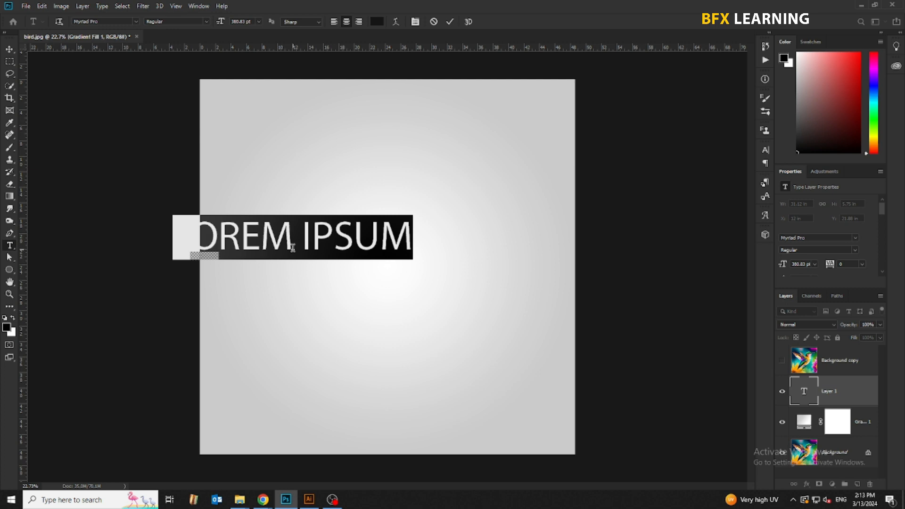
type("FLY")
key("ctrl+a")
left_click(101, 21)
type("bebas")
key("Return")
left_click(9, 50)
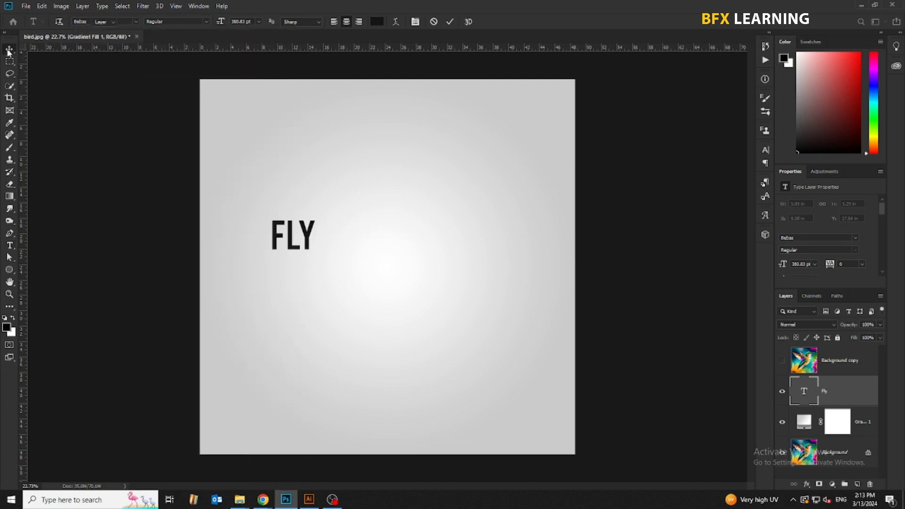
Step: Centre the FLY text on the canvas and enlarge it to about 2047 pt
key("ctrl+a")
left_click(223, 22)
left_click(276, 21)
key("ctrl+d")
key("ctrl+t")
left_click_drag(409, 286, 492, 400)
key("Return")
scroll(460, 263, "down", 1)
left_click_drag(459, 261, 458, 255)
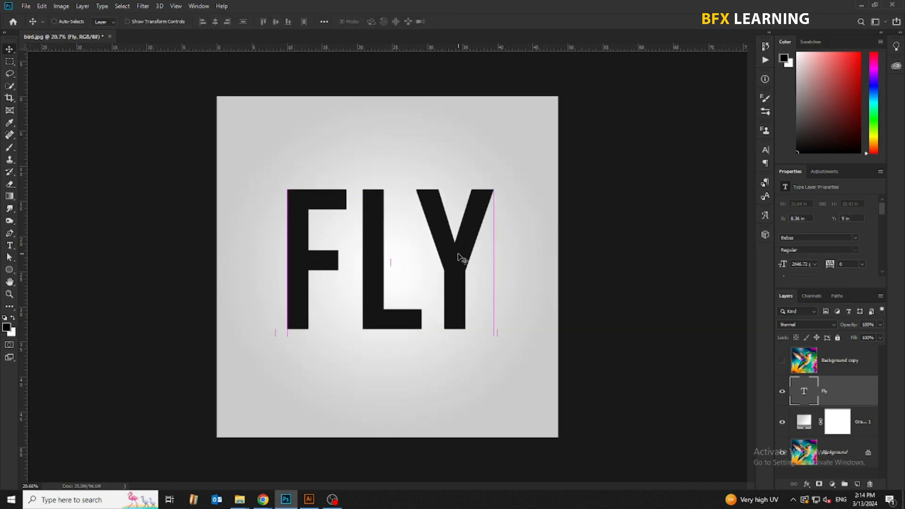
Step: Show the Background copy layer and lower its opacity to 40% so the FLY text shows through
left_click(850, 372)
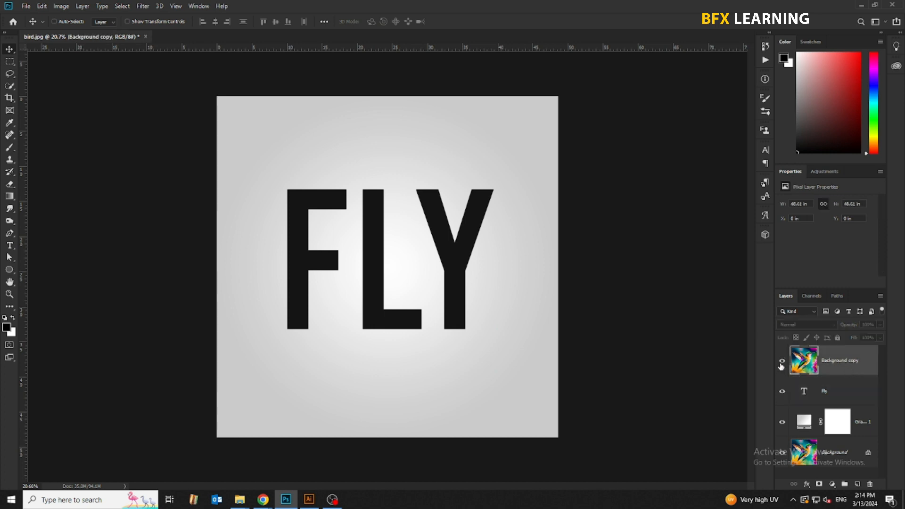
left_click(782, 362)
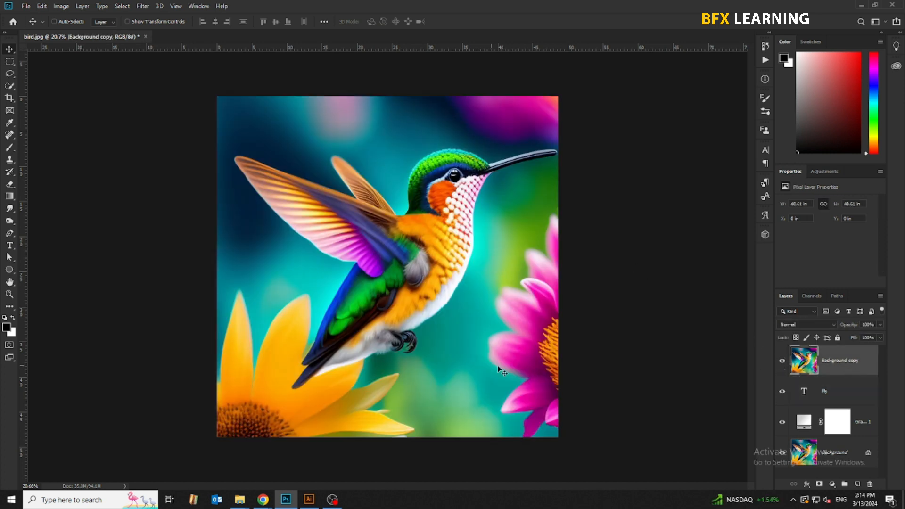
left_click(877, 325)
left_click_drag(879, 337, 854, 337)
Step: Scale the Background copy image to about 35.25 in square over the FLY text and restore its opacity to 100%
key("ctrl+t")
left_click_drag(559, 98, 530, 129)
left_click_drag(487, 196, 481, 182)
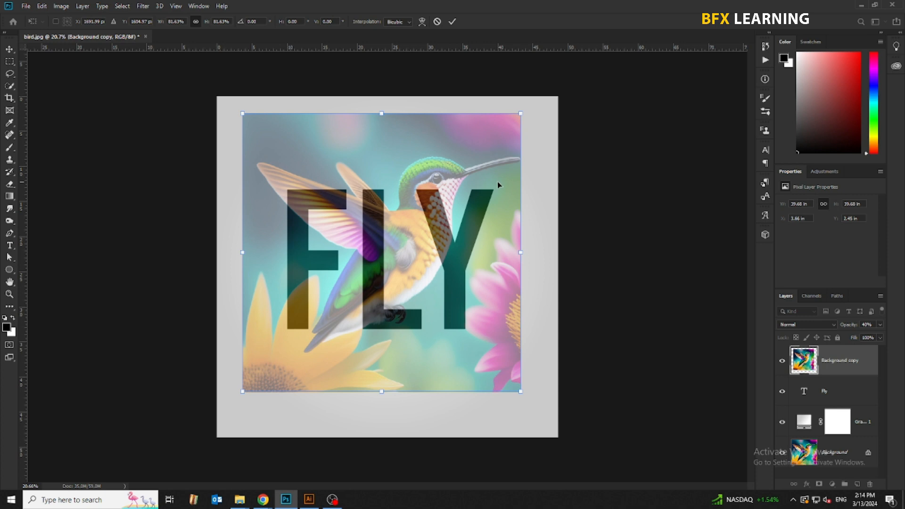
left_click_drag(520, 113, 508, 125)
left_click_drag(480, 152, 479, 165)
left_click_drag(378, 392, 378, 384)
key("Return")
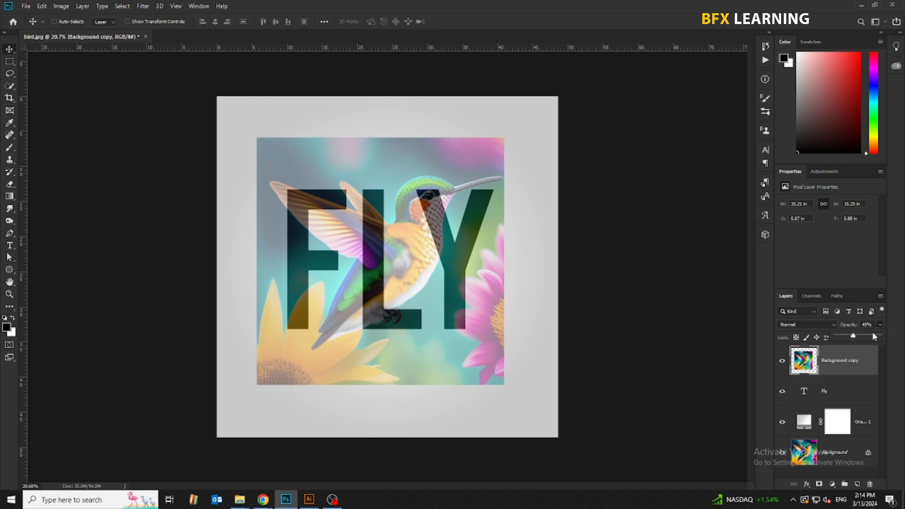
left_click_drag(871, 337, 886, 333)
left_click(871, 367)
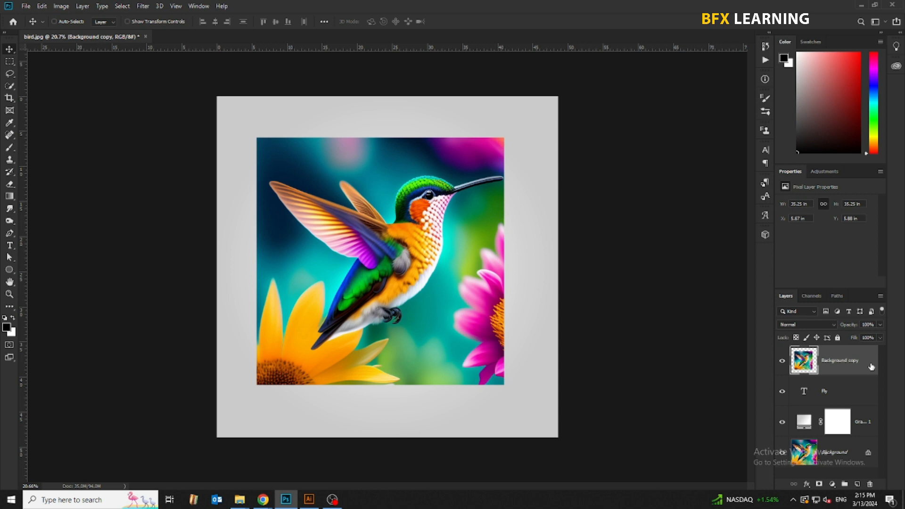
Step: Select the bird as the subject of the Background copy layer and copy it to a new layer
left_click(143, 7)
mouse_move(124, 7)
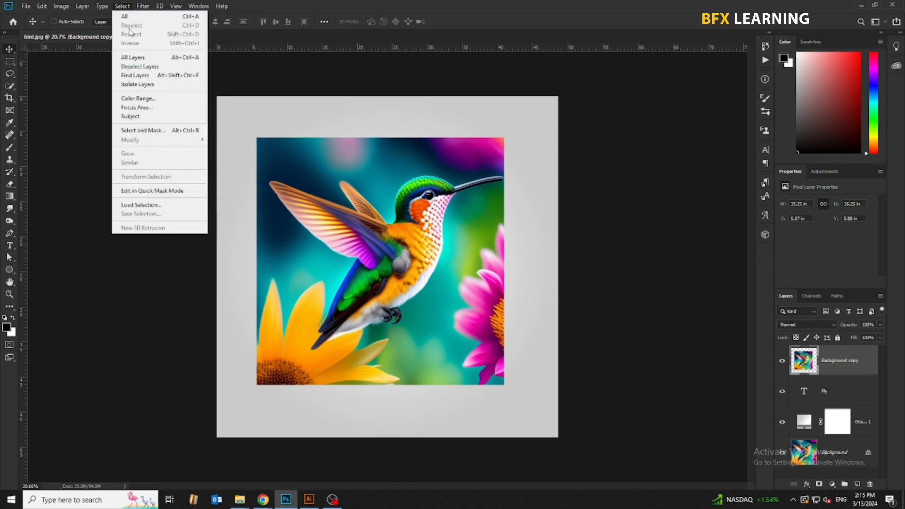
left_click(136, 116)
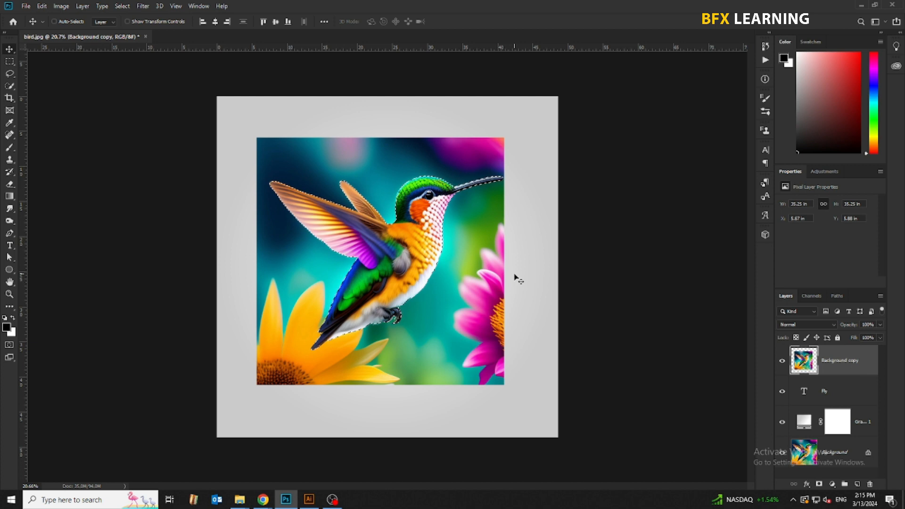
scroll(518, 281, "up", 1)
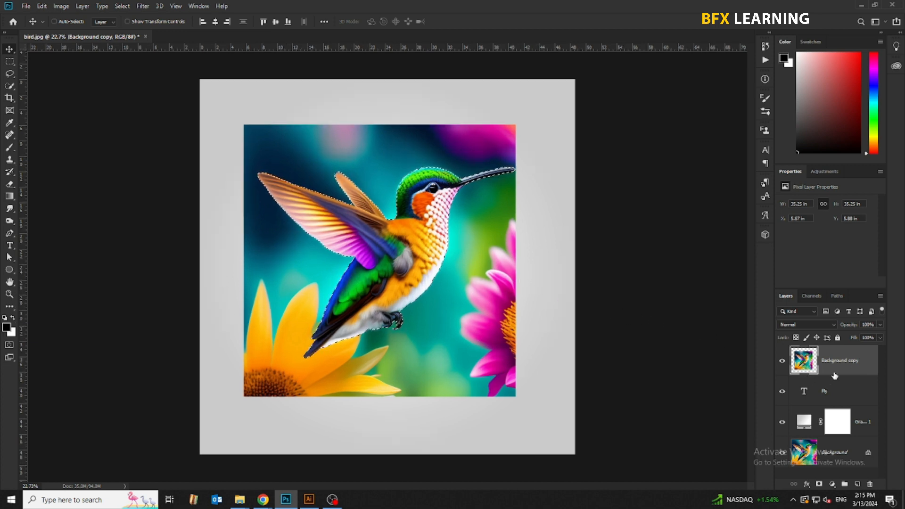
key("ctrl+j")
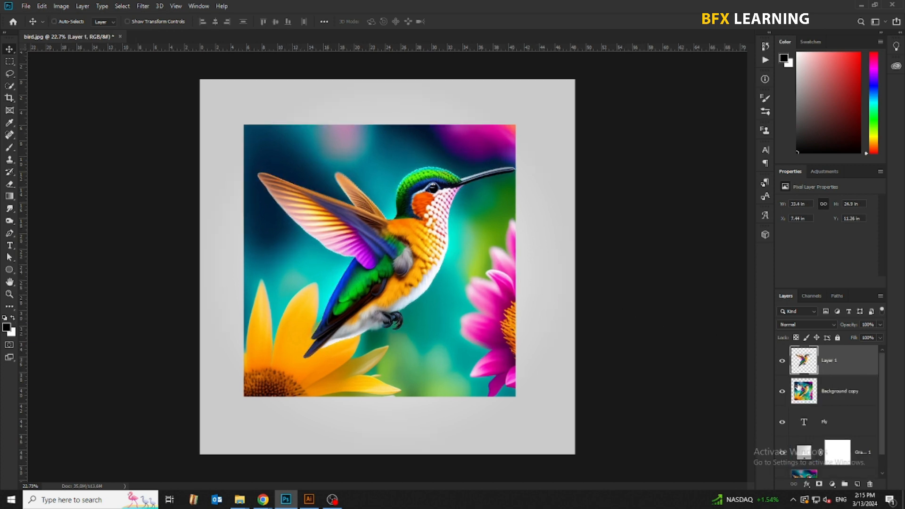
Step: Clip the Background copy layer to the FLY text with a clipping mask, hiding the bird cutout meanwhile and showing it again
left_click(782, 391)
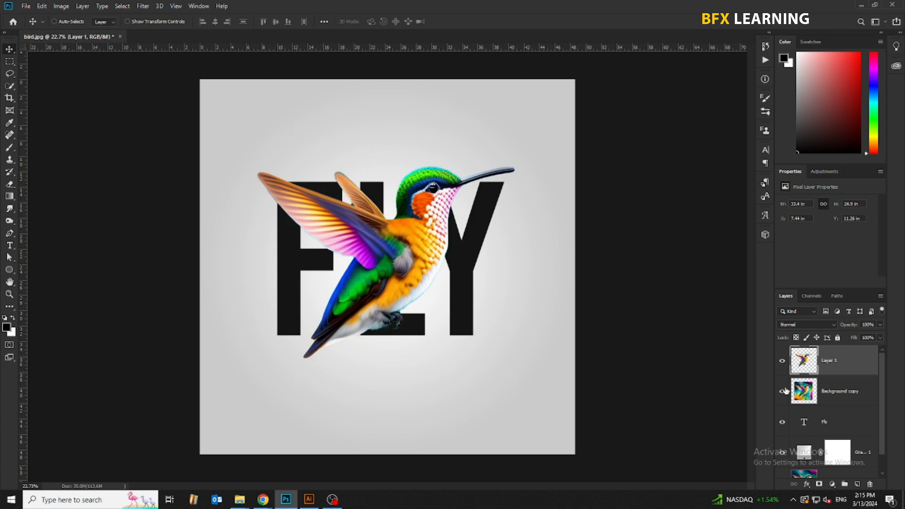
left_click(783, 390)
left_click(781, 360)
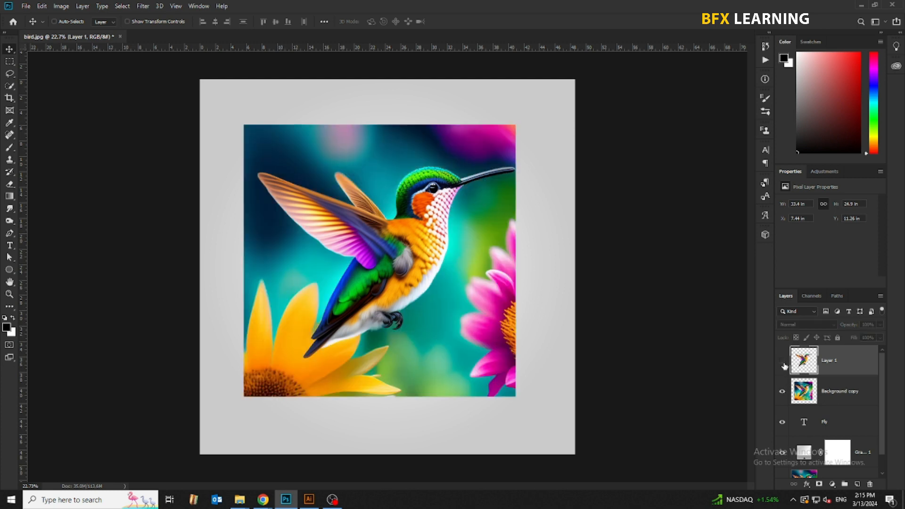
right_click(838, 396)
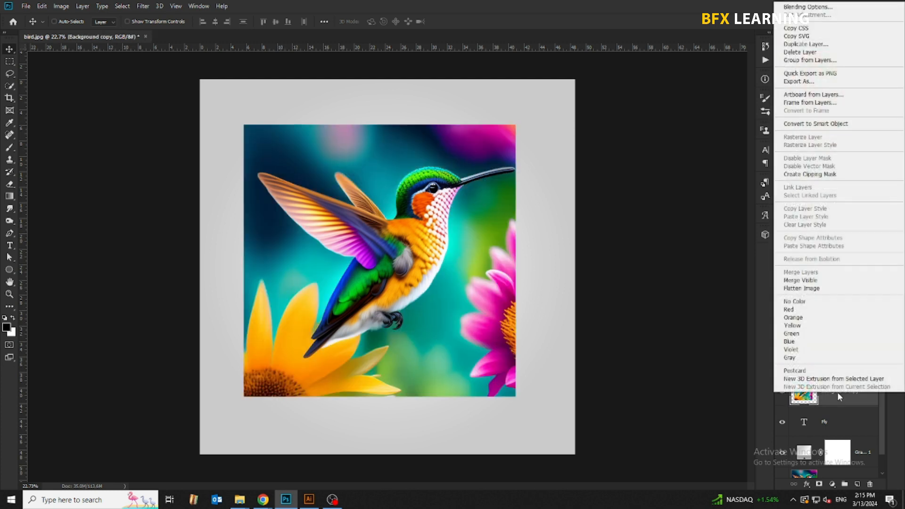
left_click(815, 174)
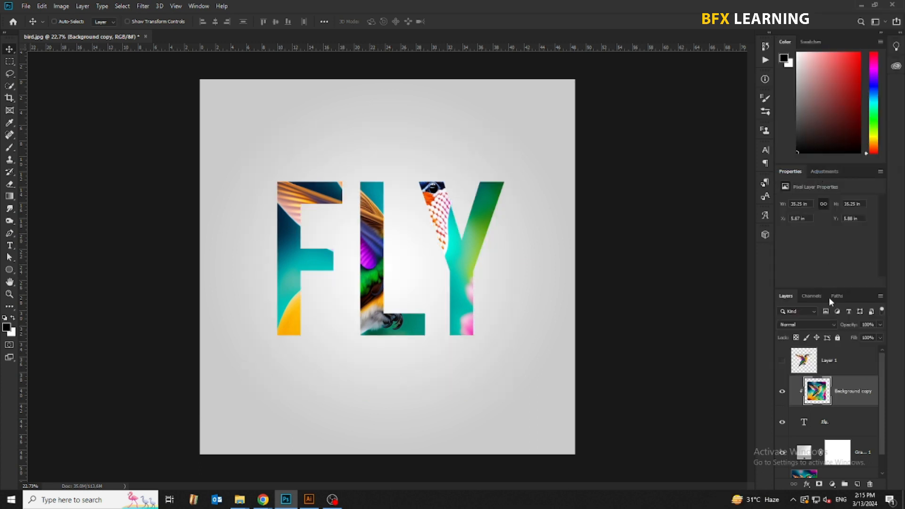
left_click(782, 361)
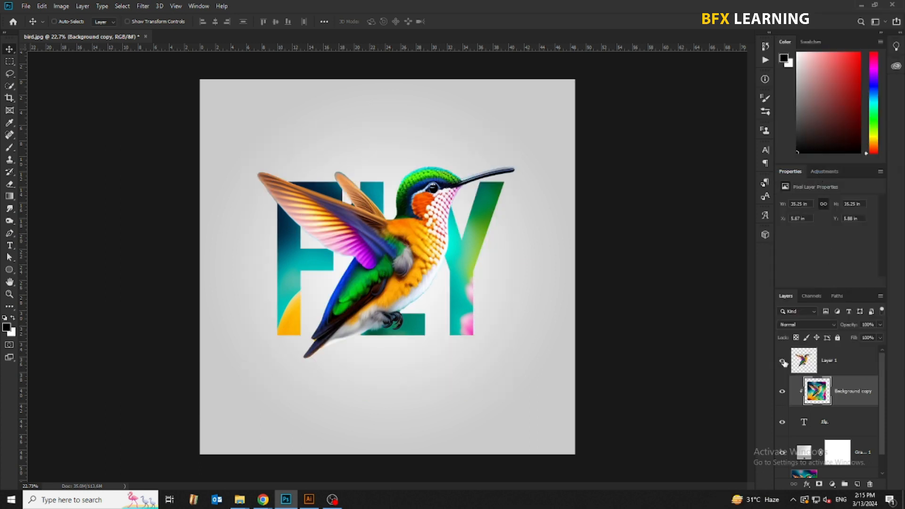
Step: Duplicate the FLY text layer, place one of the two at the top of the layer stack and set its fill to 0%
left_click(852, 428)
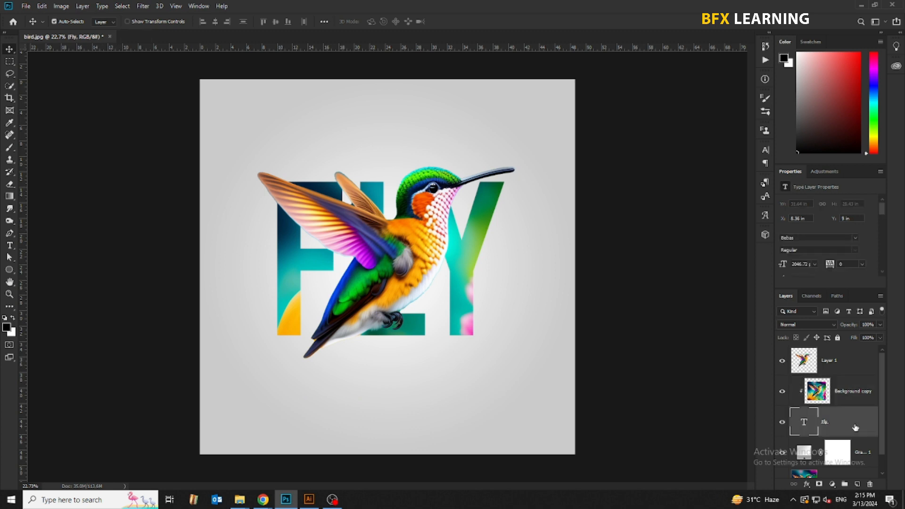
key("ctrl+j")
left_click_drag(845, 455, 837, 360)
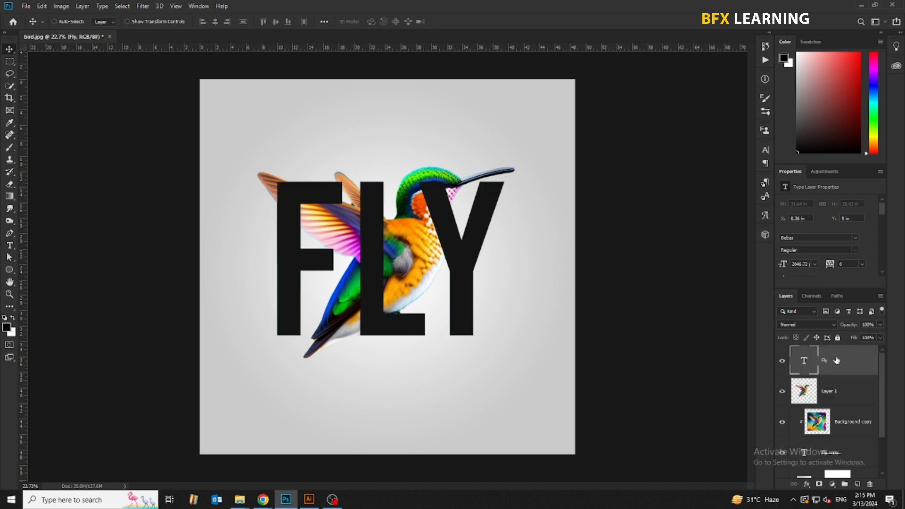
left_click(879, 337)
left_click(839, 367)
Step: Add a white 16 px inside stroke at 100% opacity to the top FLY text layer
right_click(839, 367)
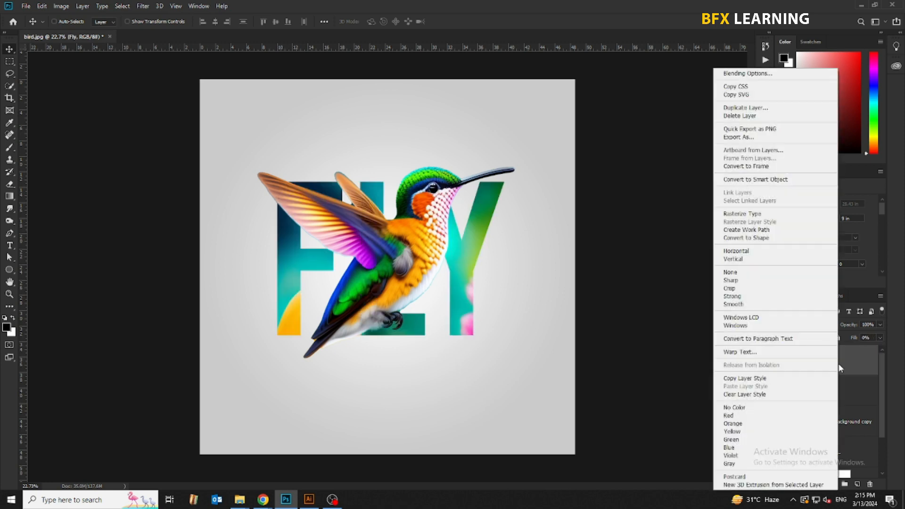
left_click(741, 76)
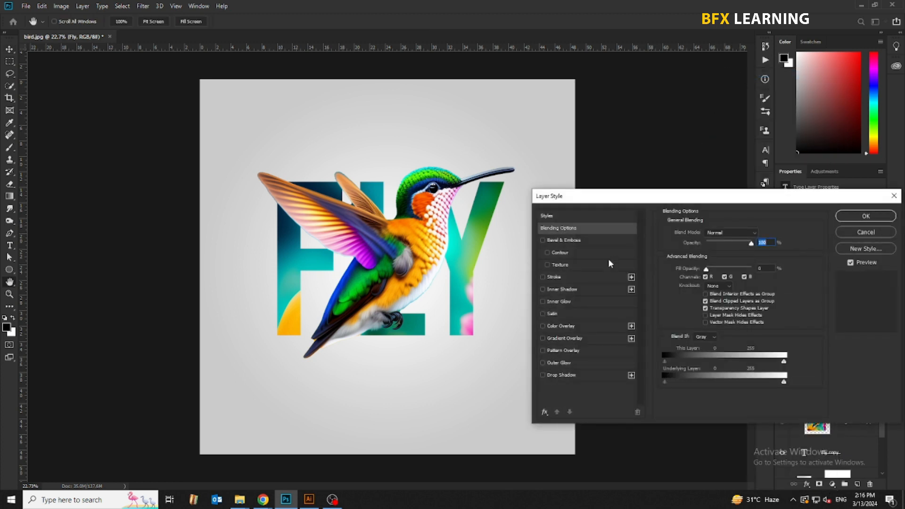
left_click(577, 280)
double_click(757, 232)
key("Down")
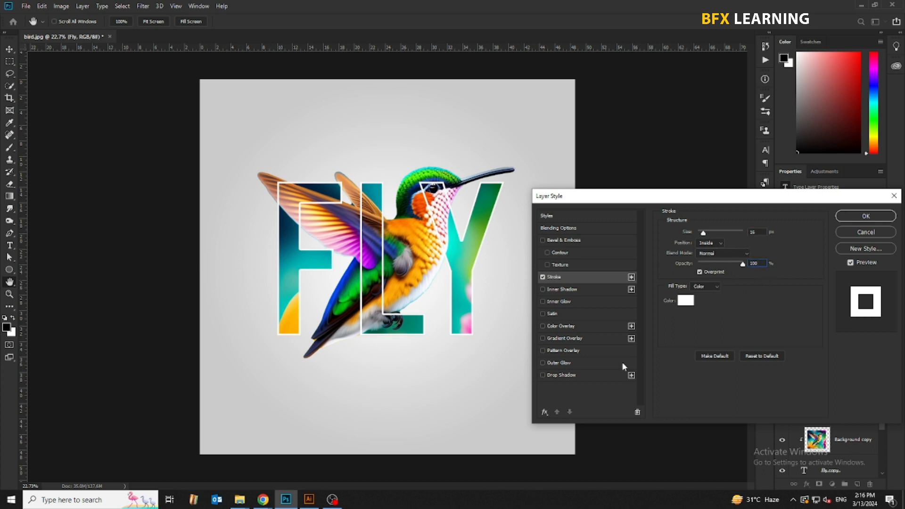
Step: Add a soft Linear Light drop shadow at 20% opacity and 18 px size to the top FLY text layer
left_click(576, 375)
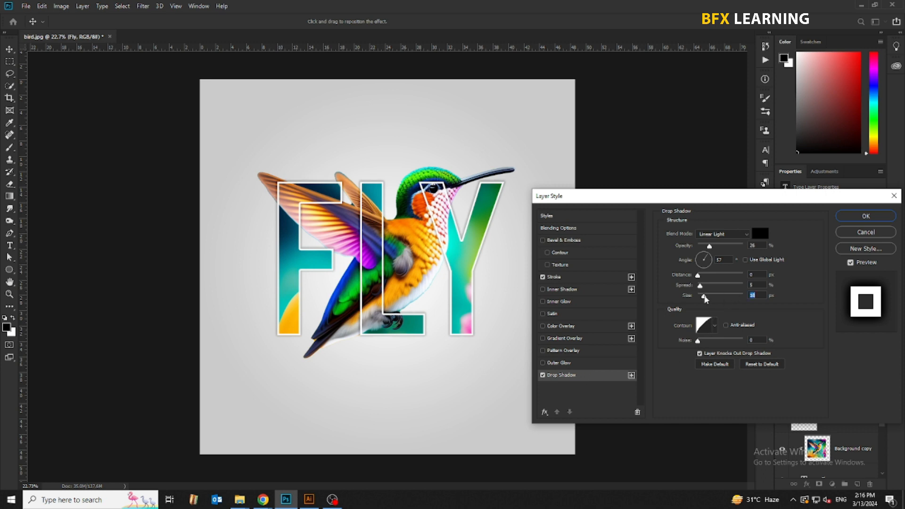
left_click(763, 246)
type("20")
key("Tab")
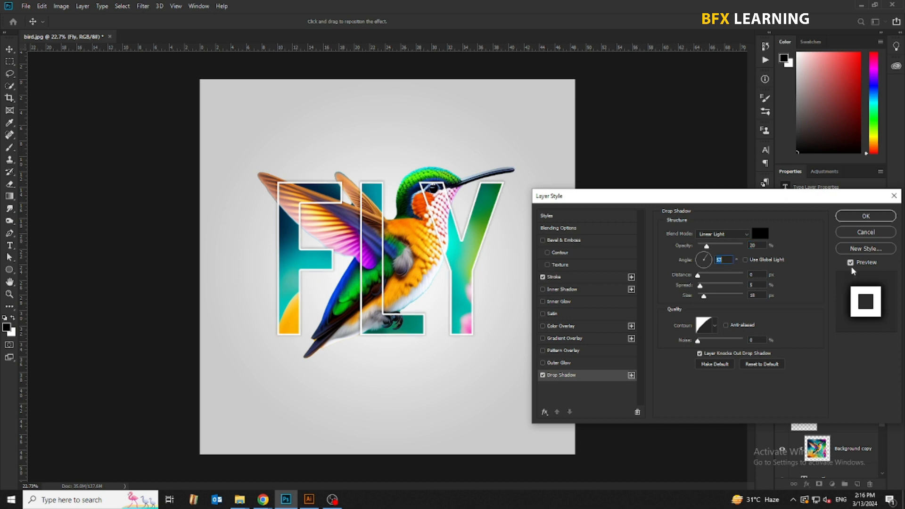
left_click(865, 217)
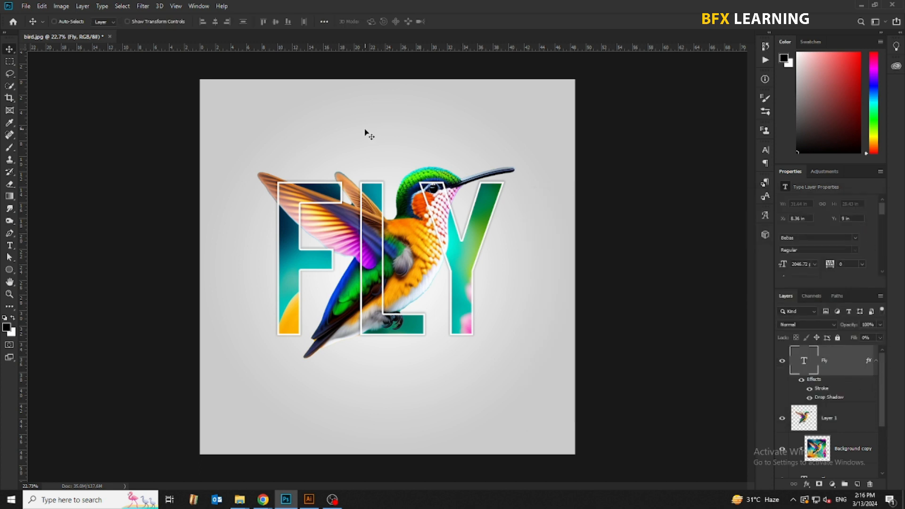
Step: Add the text LET'S above the FLY letters and set its font to Myriad Pro Regular
key("t")
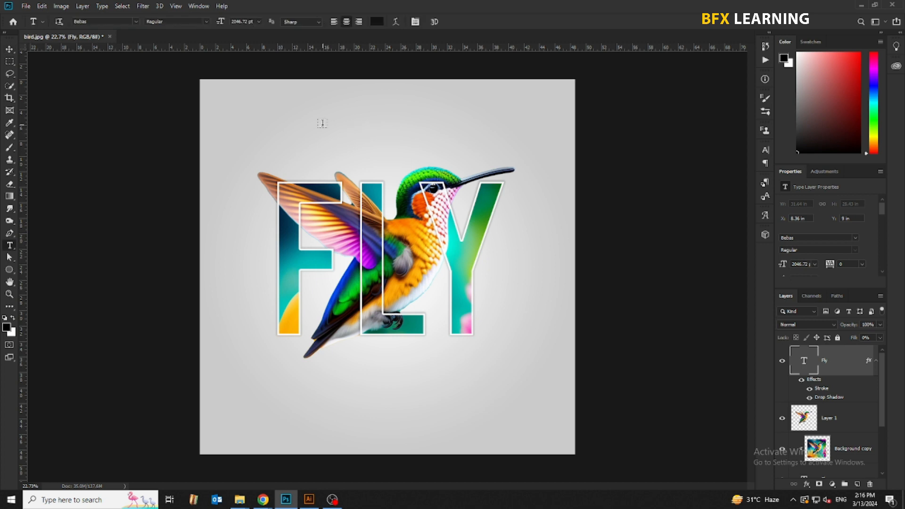
left_click(322, 123)
type("LET")
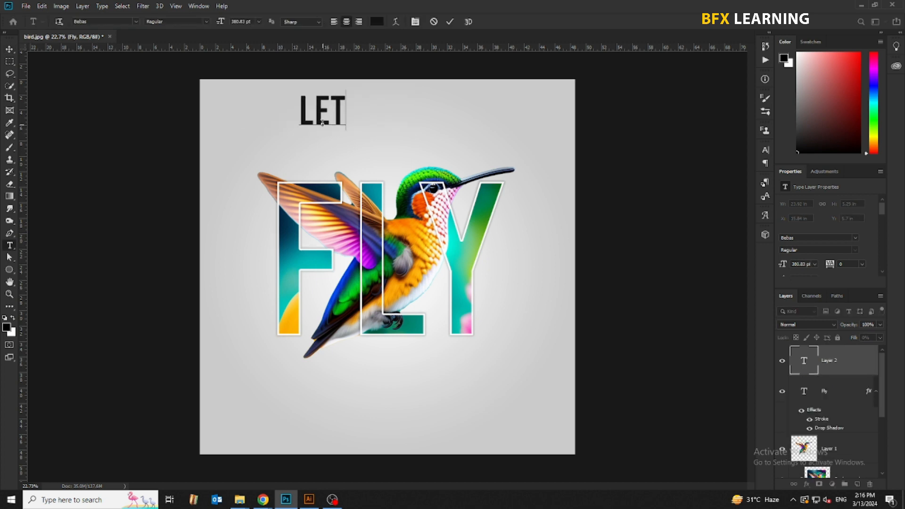
type("'S")
key("ctrl+a")
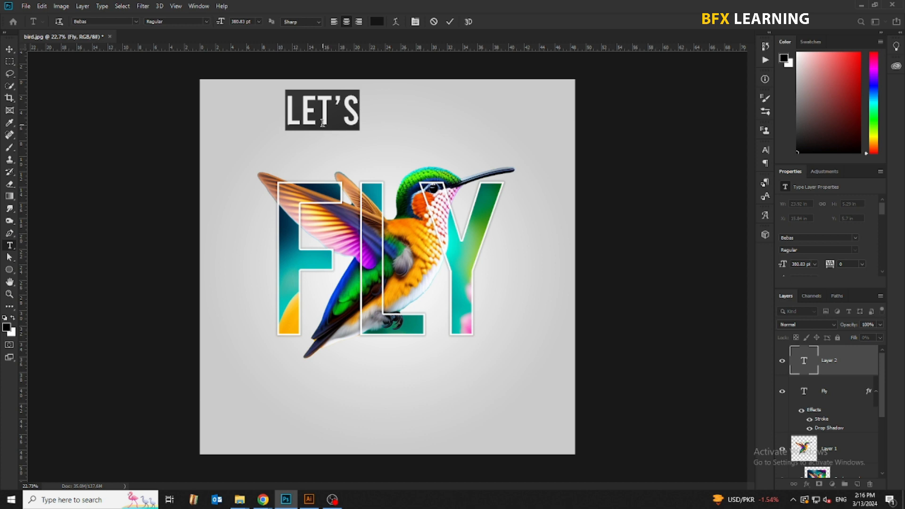
left_click(113, 21)
type("myriad pro")
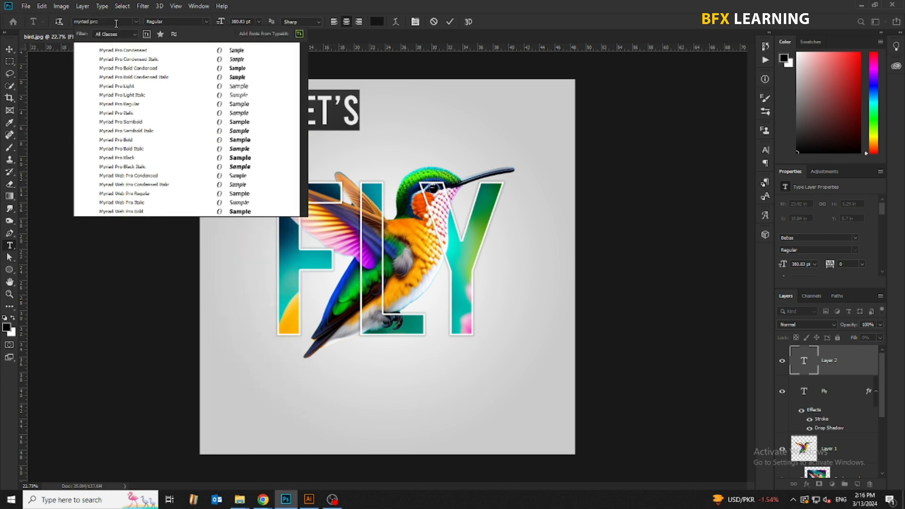
left_click(137, 106)
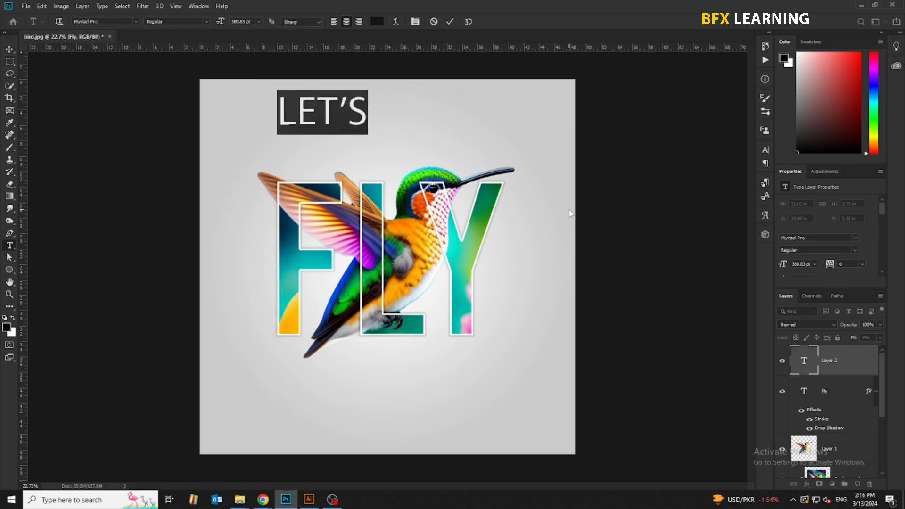
Step: Set the font size of the LET'S text to 172 pt
key("ctrl+t")
left_click(697, 175)
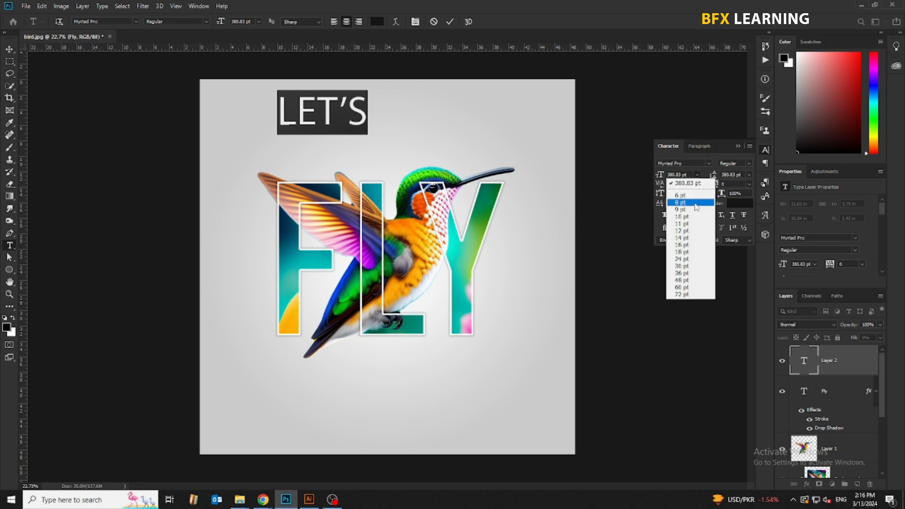
left_click(690, 296)
type("172")
key("Return")
key("ctrl+Return")
Step: Duplicate the LET'S text below the FLY letters and change the copy to read TEXT EFFECT
key("v")
left_click_drag(330, 120, 401, 370)
double_click(401, 366)
left_click(393, 364)
key("ctrl+a")
type("TEXT EFFECT")
Step: Widen the letter tracking of the whole TEXT EFFECT line
key("ctrl+a")
key("alt+Right")
key("alt+Right")
key("alt+Right")
key("alt+Right")
key("alt+Right")
Step: Add a second line reading IN PHOTOSHOP under TEXT EFFECT and widen its tracking to 100
left_click(392, 365)
key("End")
key("Return")
type("IN PHOTOSHOP")
key("shift+Home")
key("alt+Right")
key("alt+Right")
key("alt+Right")
key("alt+Right")
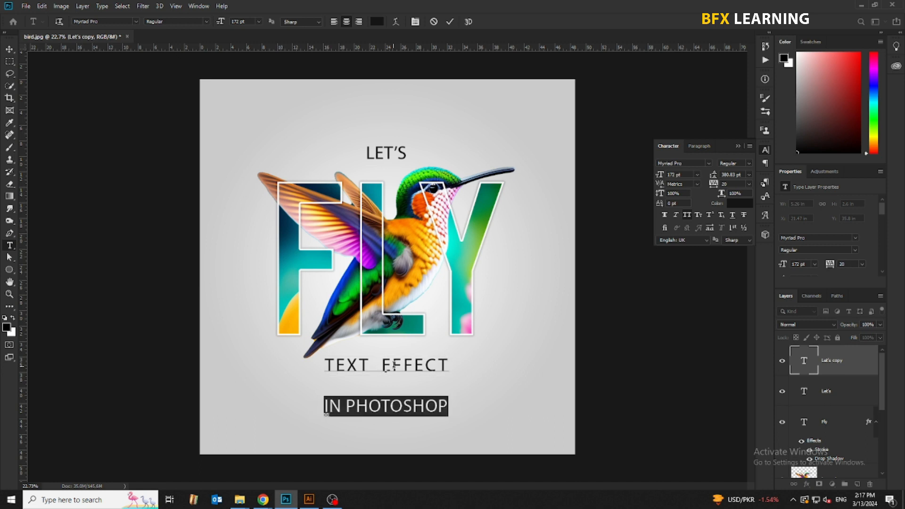
Step: Reduce the font size of the IN PHOTOSHOP line so it is smaller than the TEXT EFFECT line
key("Down")
key("Down")
key("Down")
key("Down")
key("Down")
key("Down")
key("Down")
key("Down")
key("Down")
key("Down")
key("Down")
key("Down")
key("Down")
key("Down")
key("Down")
key("Down")
key("Down")
key("Down")
key("Down")
key("Down")
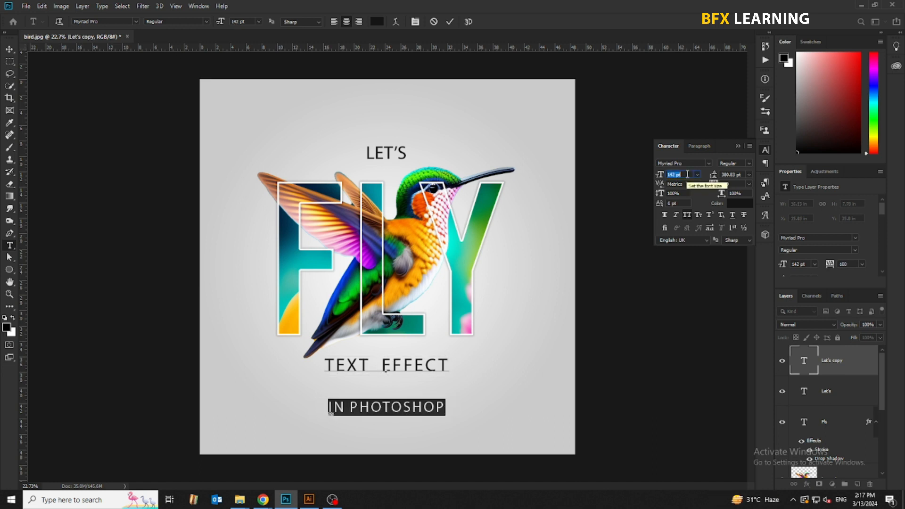
scroll(690, 174, "down", 5)
Step: Tighten the leading of the IN PHOTOSHOP line to 150 pt
left_click(738, 175)
scroll(738, 175, "down", 14)
type("200")
key("Tab")
key("shift+Tab")
type("150")
key("Tab")
key("ctrl+Return")
Step: Move the two-line caption slightly down and LET'S slightly up, and centre the caption horizontally on the canvas
key("v")
left_click_drag(476, 376, 477, 389)
left_click_drag(402, 158, 402, 150)
left_click(426, 380, "ctrl")
key("ctrl+a")
left_click(215, 22)
key("ctrl+d")
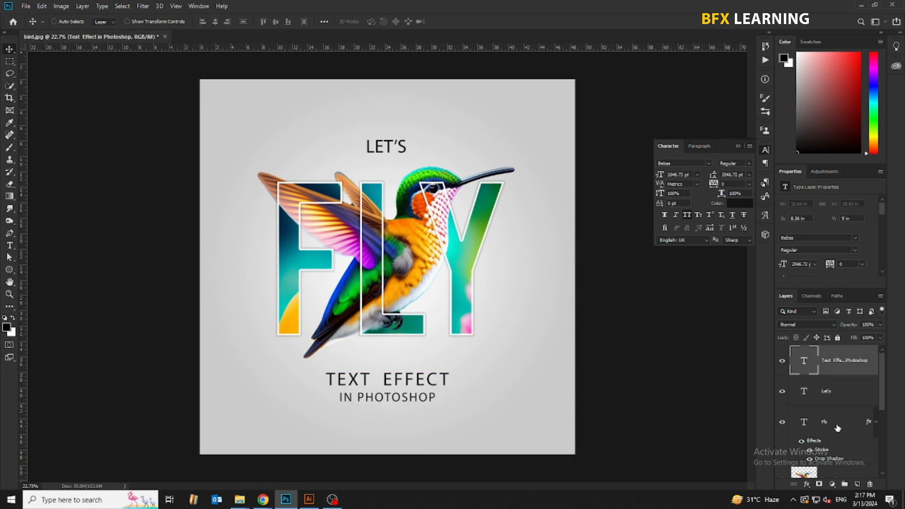
Step: Hide both small text layers and stamp the visible artwork into a new layer above FLY, converted to a smart object
left_click(839, 419)
left_click_drag(782, 361, 783, 391)
scroll(845, 408, "down", 1)
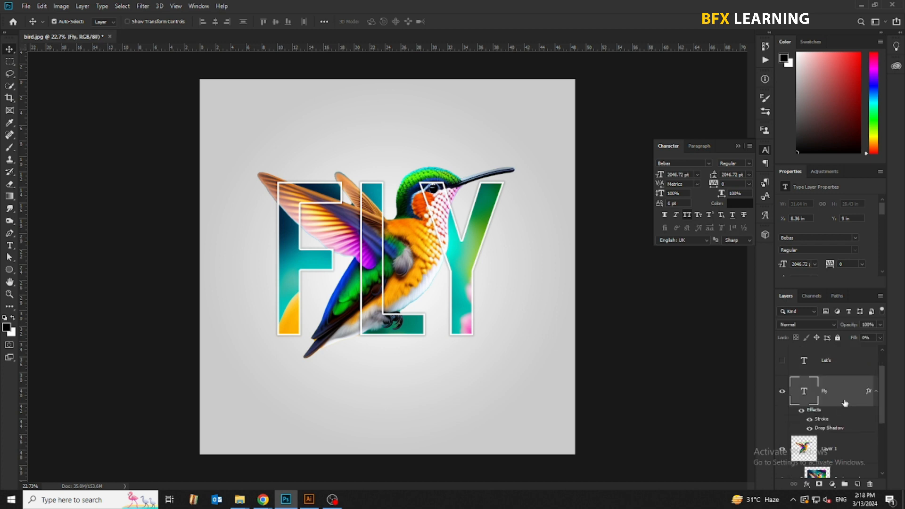
key("ctrl+alt+shift+e")
right_click(843, 398)
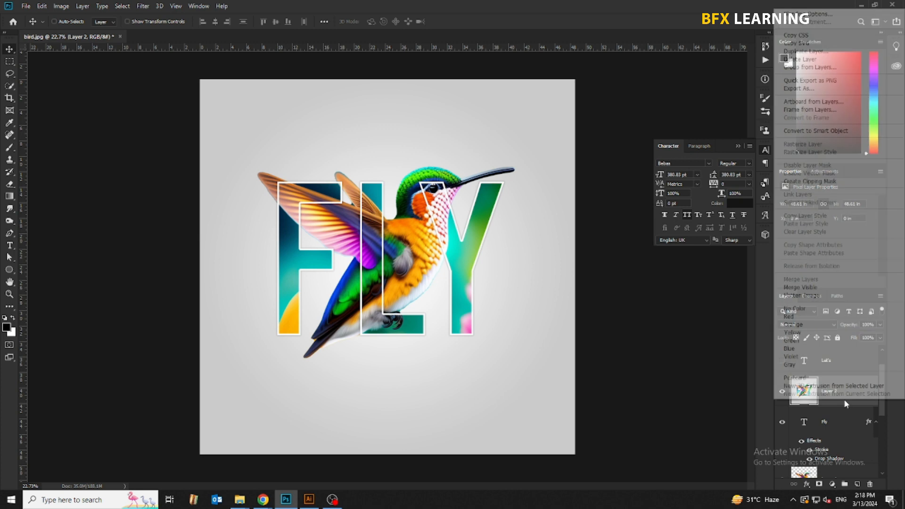
left_click(815, 131)
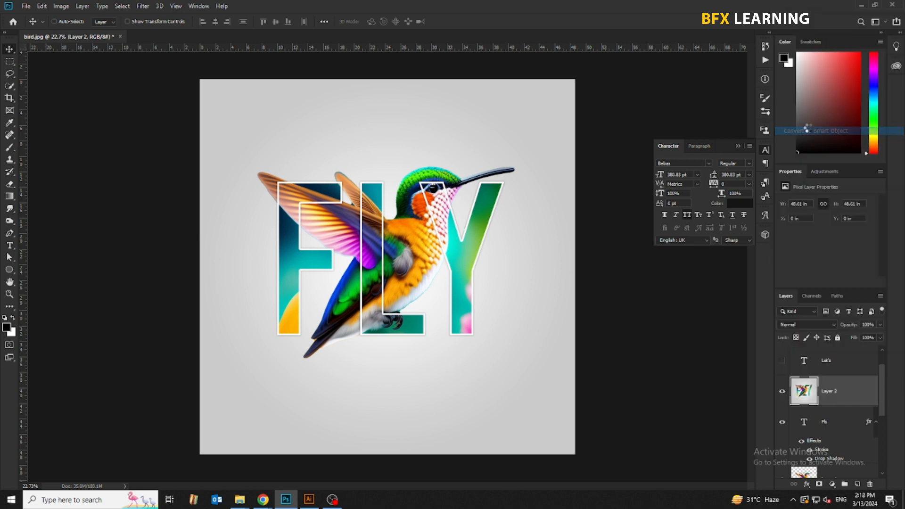
Step: Apply the Camera Raw Filter to the stamped smart object with the temperature set to -14
left_click(143, 6)
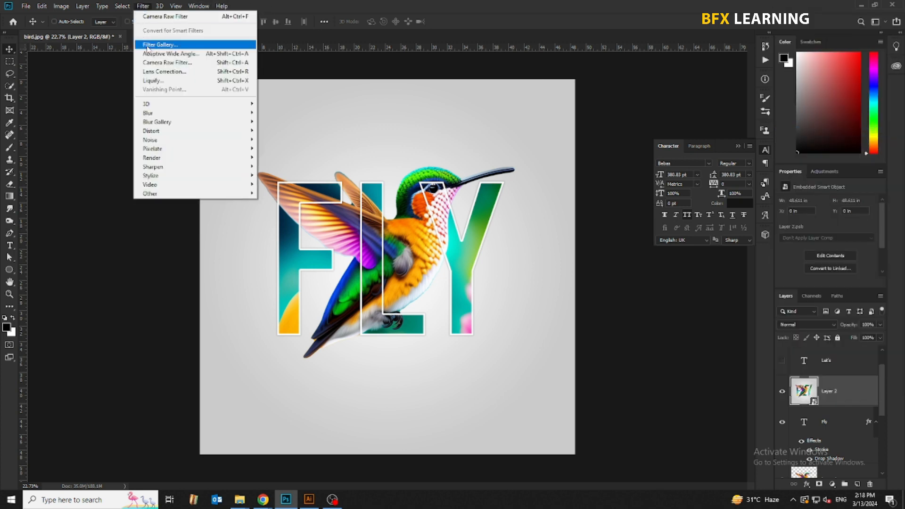
left_click(154, 62)
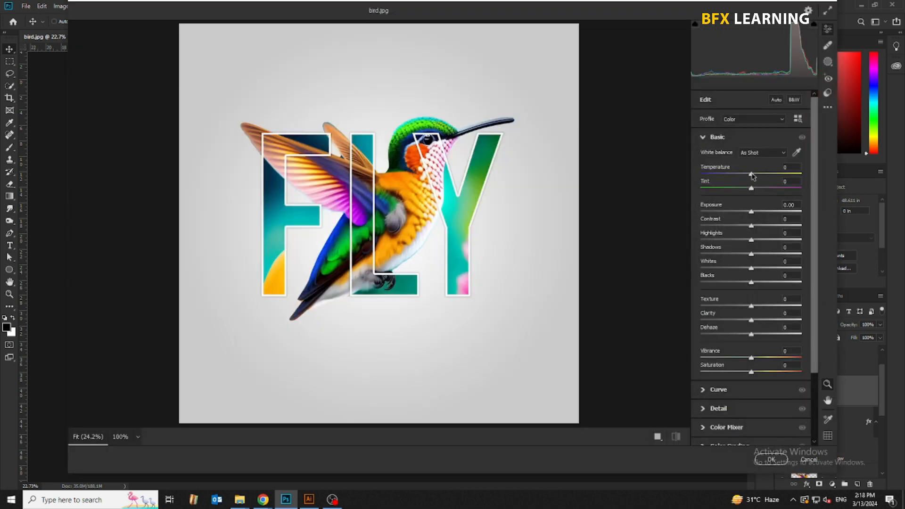
left_click_drag(752, 177, 746, 176)
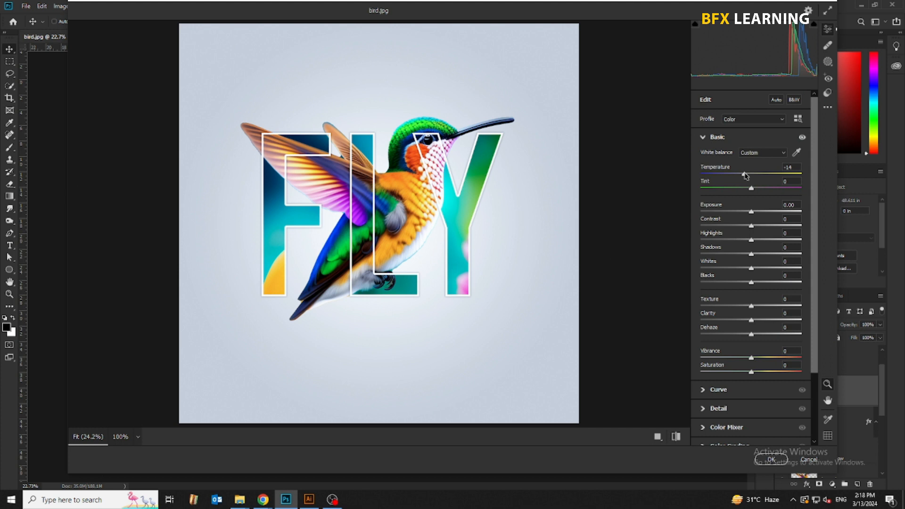
left_click(772, 459)
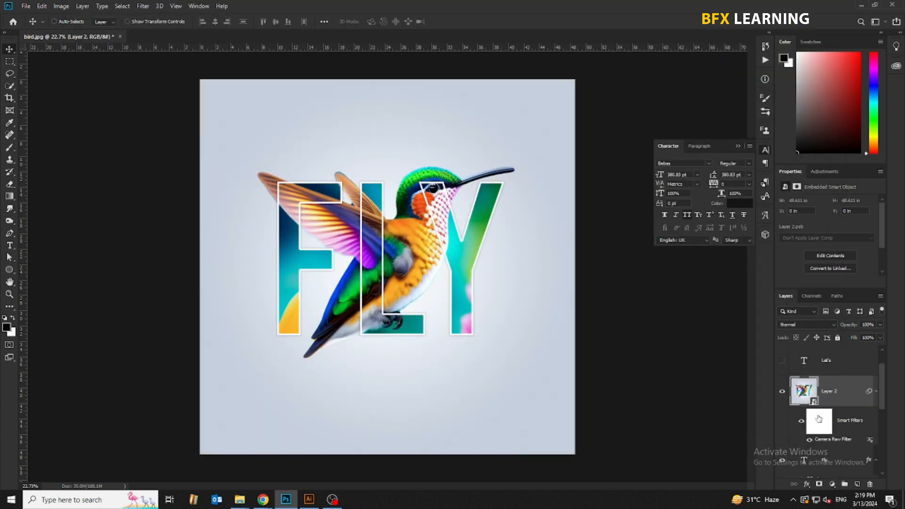
Step: Clip a Levels adjustment to the stamped layer, deepen the shadows and brighten the highlights slightly, and compare before and after
left_click(833, 484)
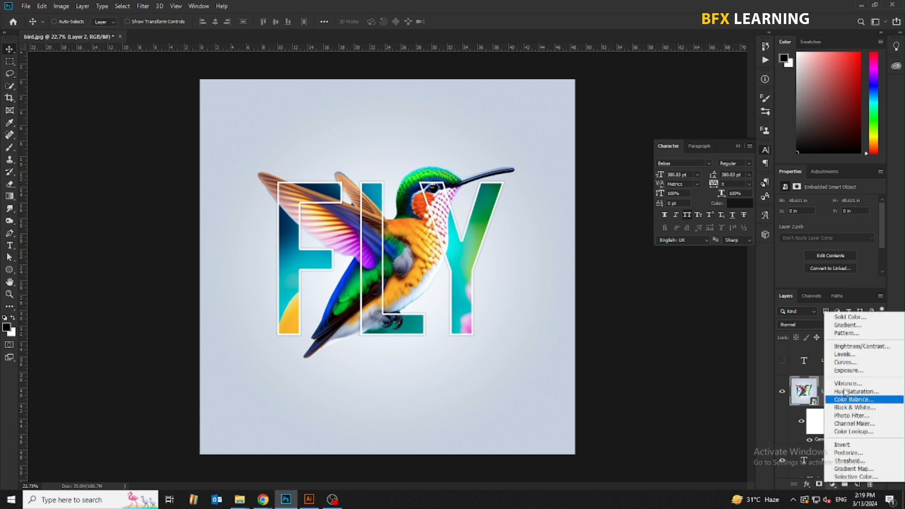
left_click(843, 354)
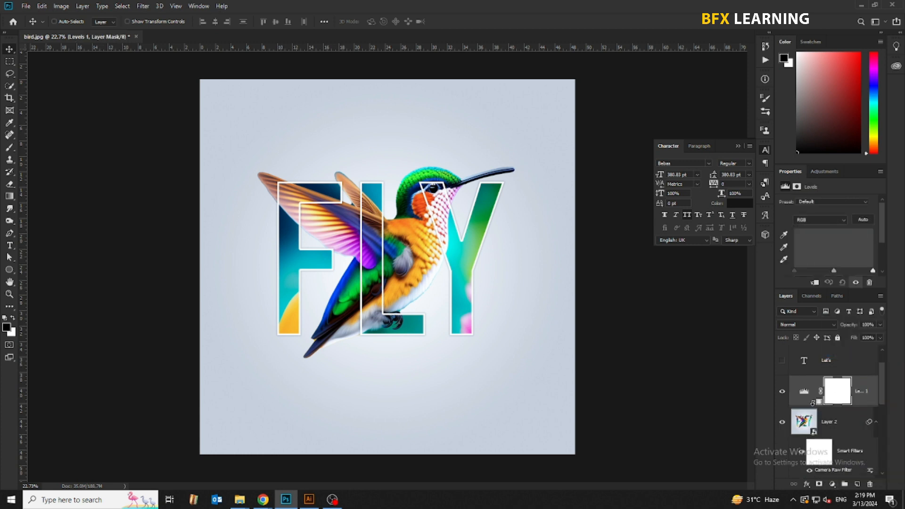
left_click(818, 406, "alt")
left_click_drag(793, 270, 798, 270)
left_click_drag(872, 270, 870, 271)
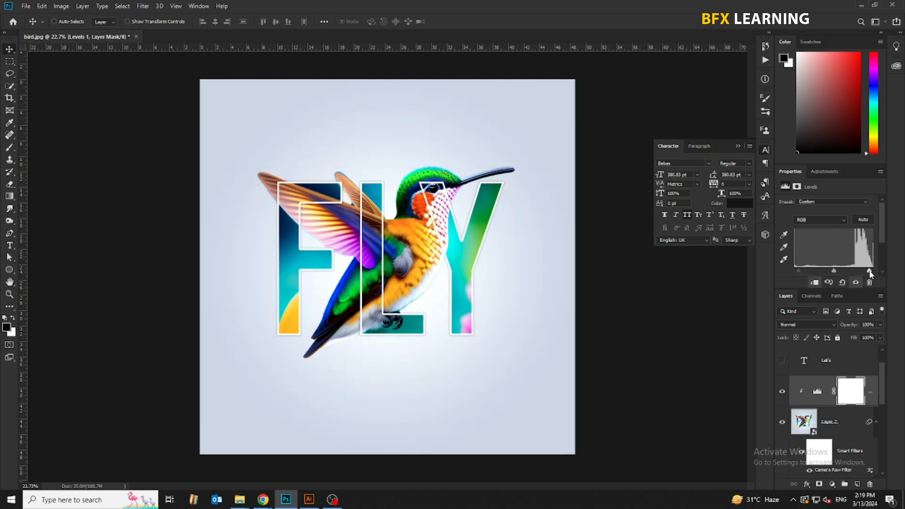
left_click(782, 392)
left_click(783, 392)
Step: Show the LET'S and TEXT EFFECT IN PHOTOSHOP layers again and view the finished artwork fitted to the screen without panels
scroll(786, 379, "up", 1)
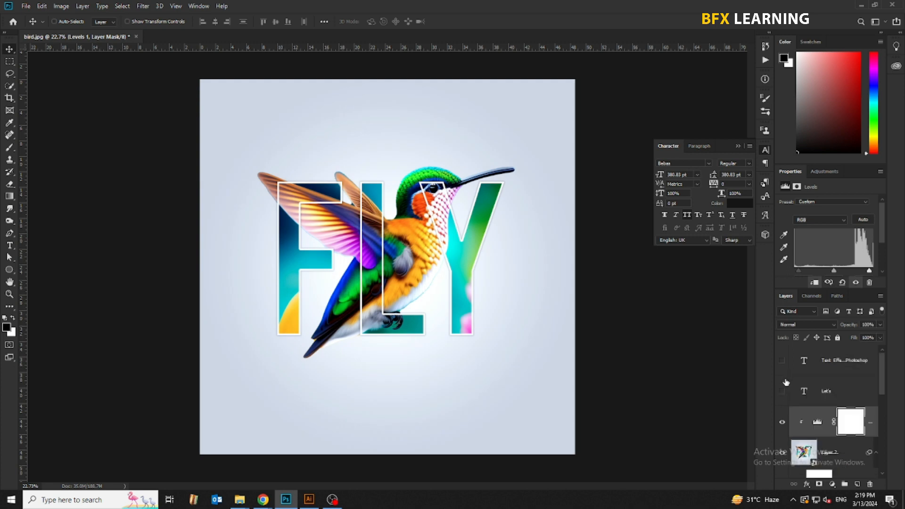
left_click_drag(783, 394, 782, 367)
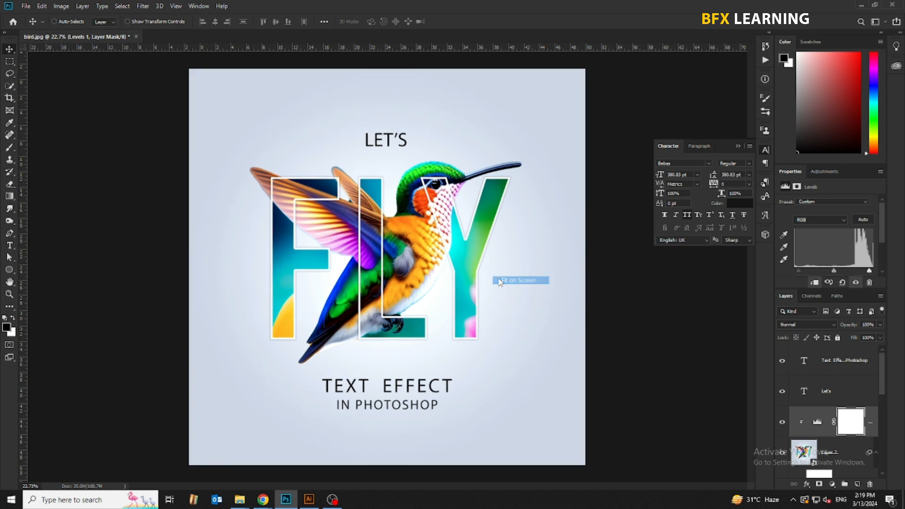
key("Tab")
key("ctrl+0")
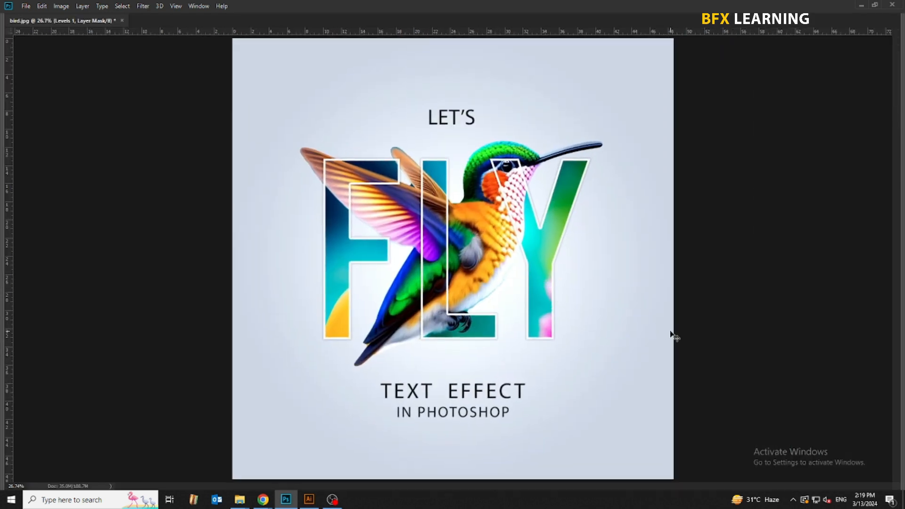